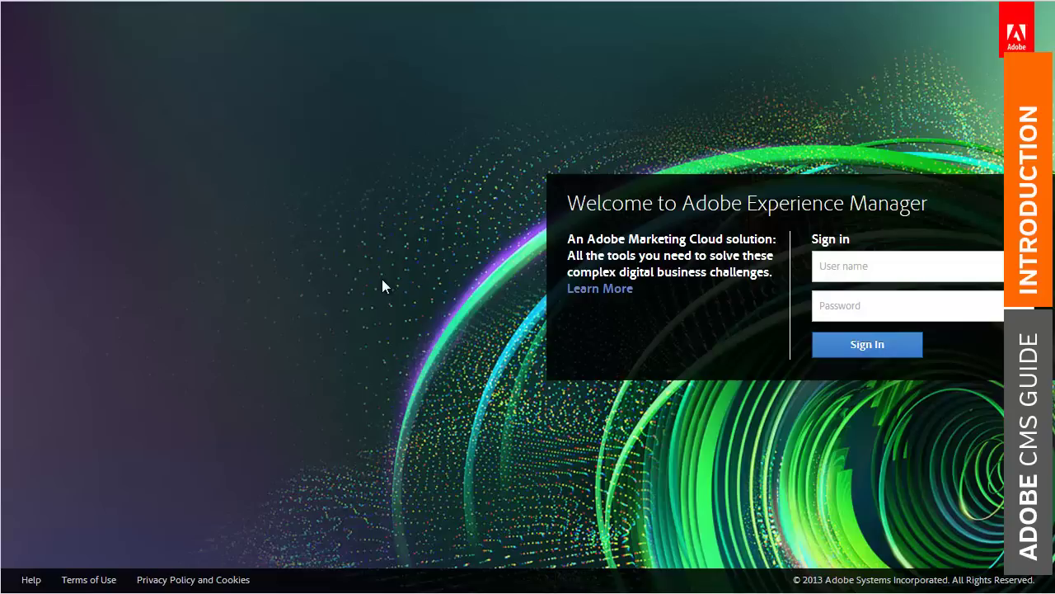
Sign in to the CQ5 WCM Websites console with the user name and password
click(859, 268)
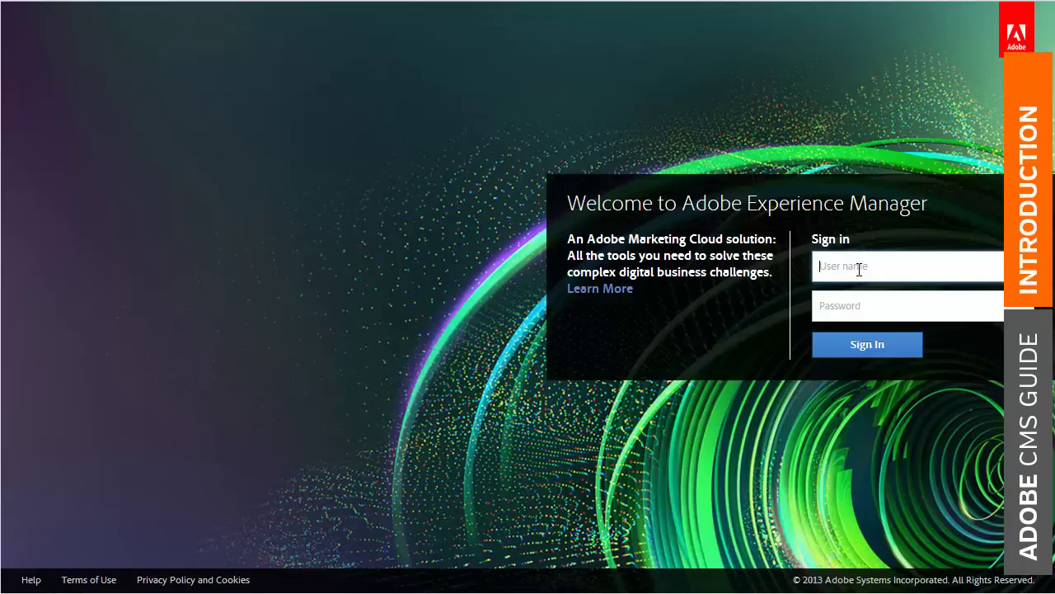
key(Tab)
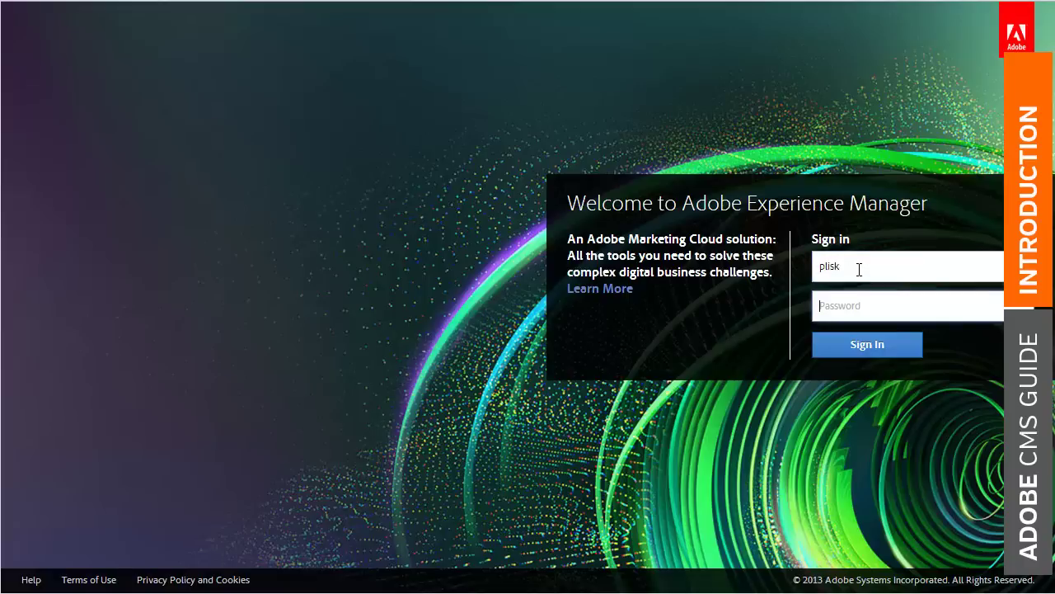
text(••••••••)
key(Return)
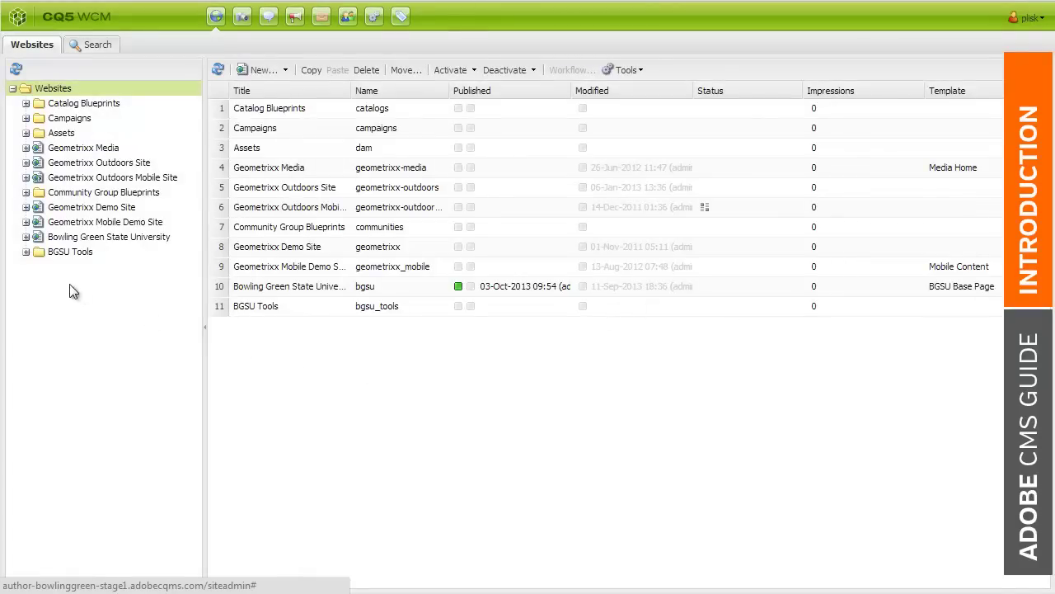
Expand Bowling Green State University and toggle Home's subpages closed and open
click(25, 237)
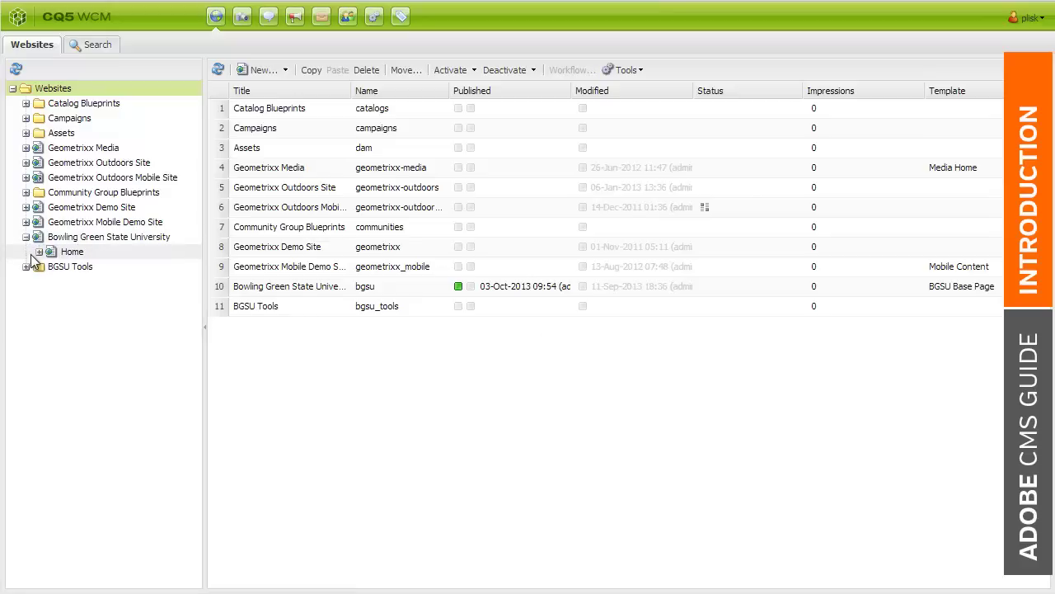
click(38, 252)
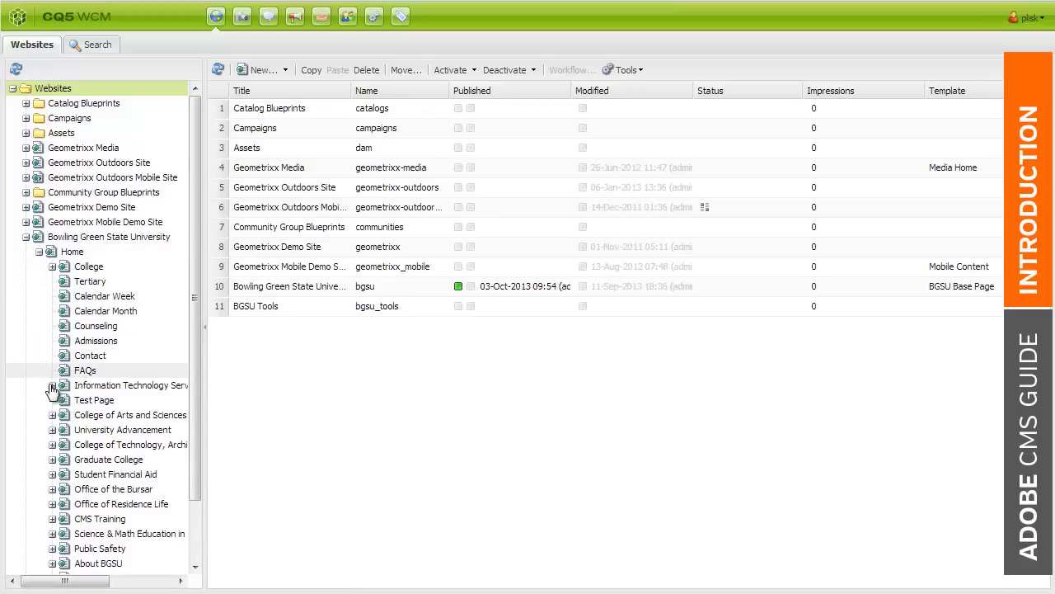
click(40, 253)
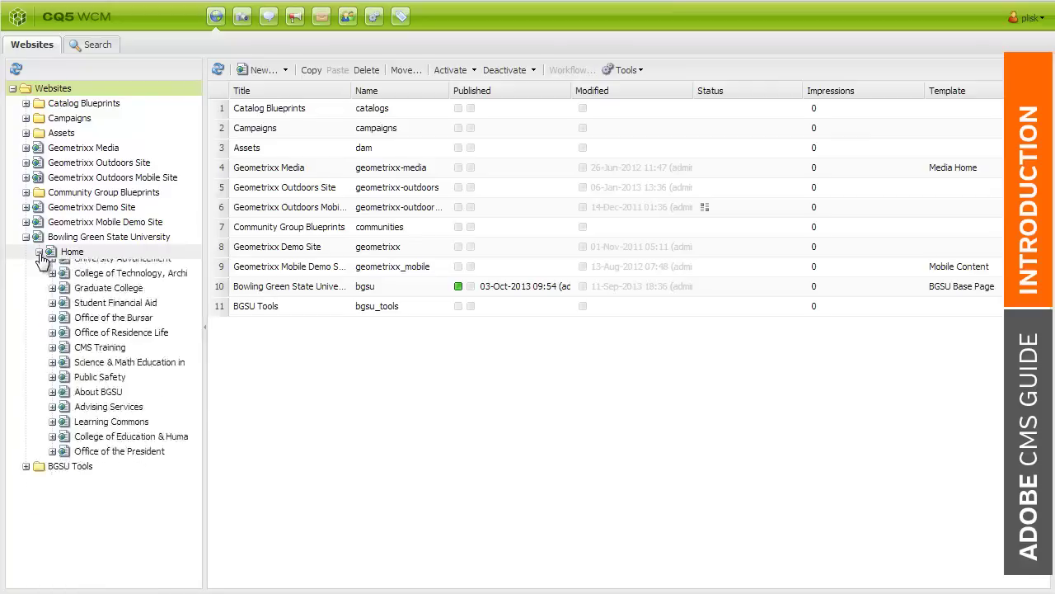
click(39, 254)
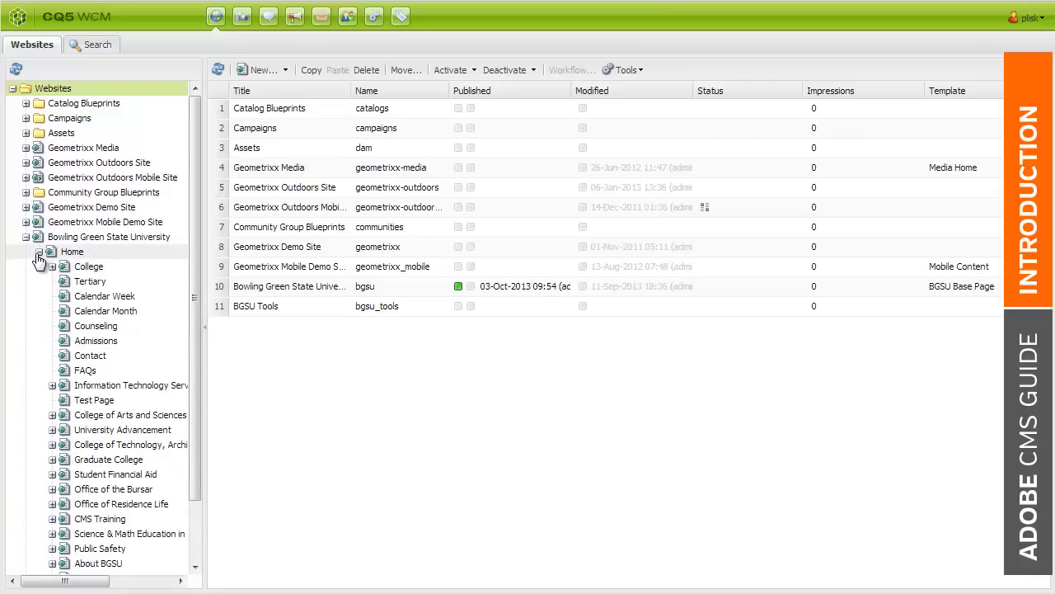
click(38, 254)
click(39, 253)
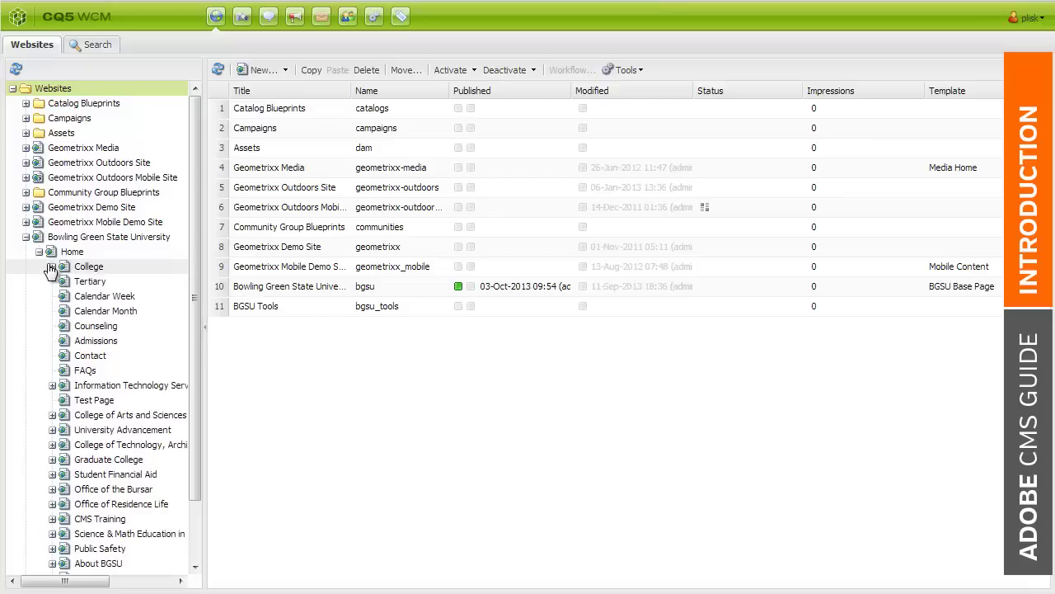
Show and hide College's subpages, scroll the tree, and widen the tree panel
click(51, 267)
click(52, 267)
scroll(38, 260, down, 2)
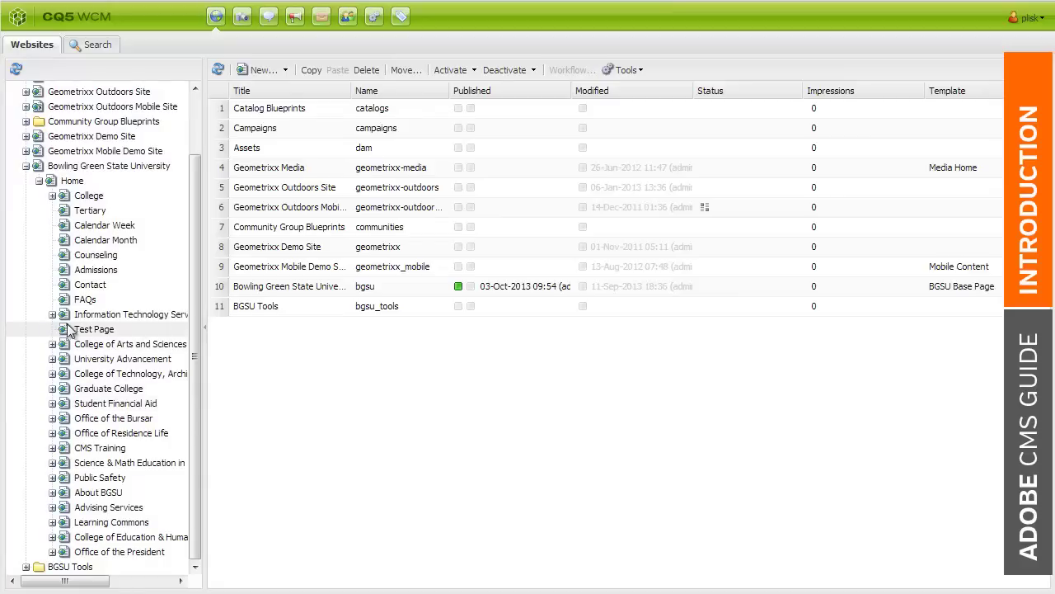
drag(206, 326, 221, 325)
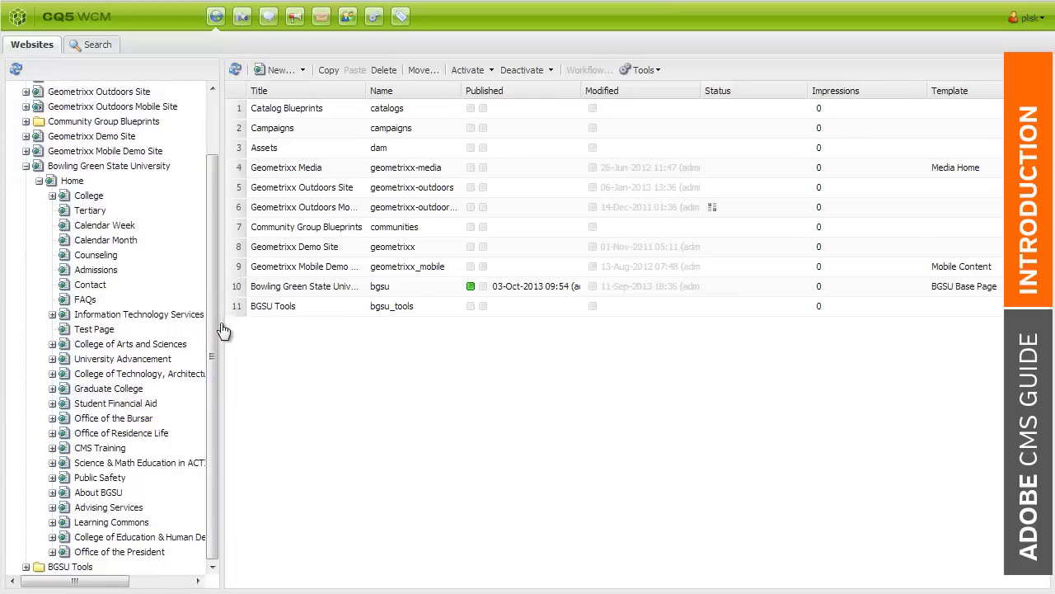
Expand Information Technology Services, list its pages, then view Technology Support Center's empty page list
click(52, 315)
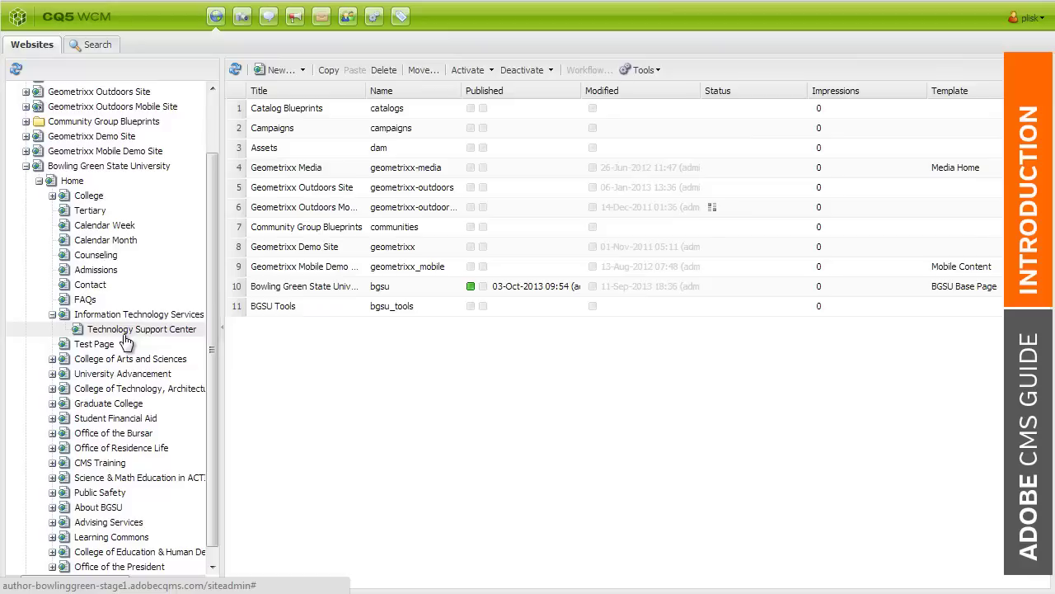
click(125, 319)
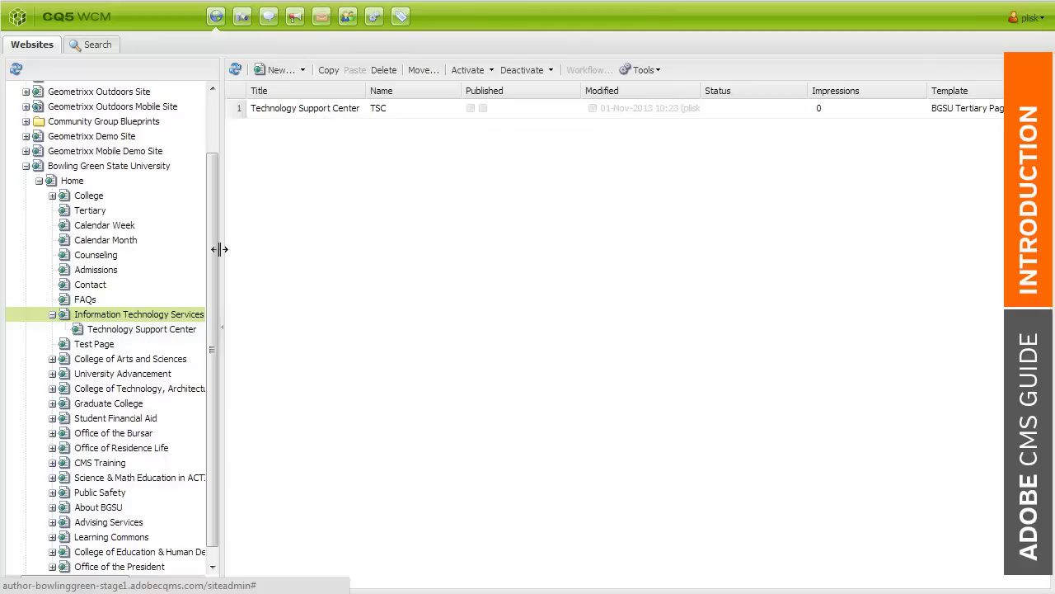
click(166, 329)
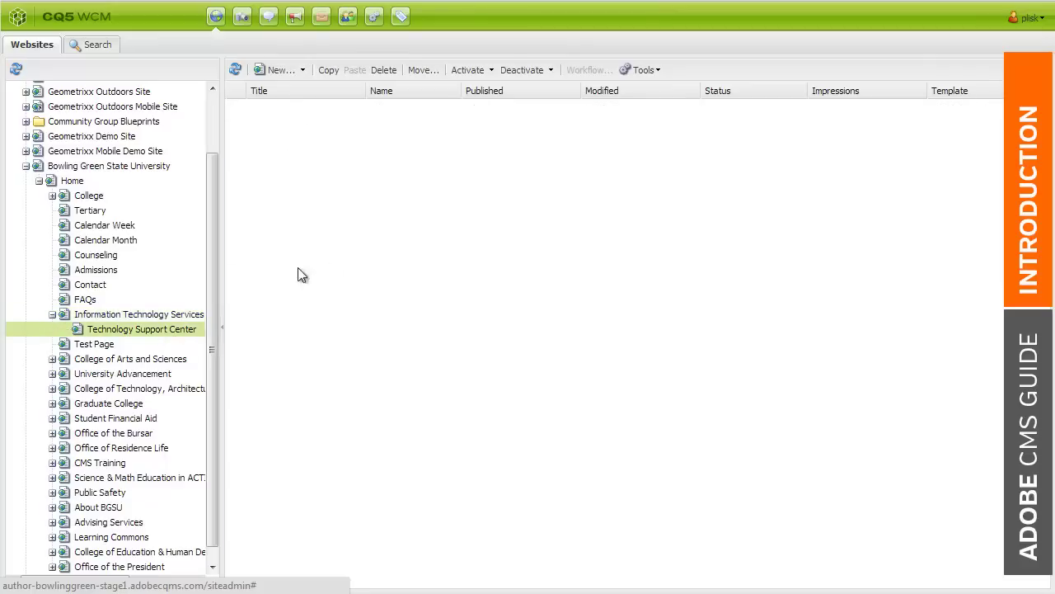
Refresh Information Technology Services' list, cancel a new page, and copy Technology Support Center
click(200, 314)
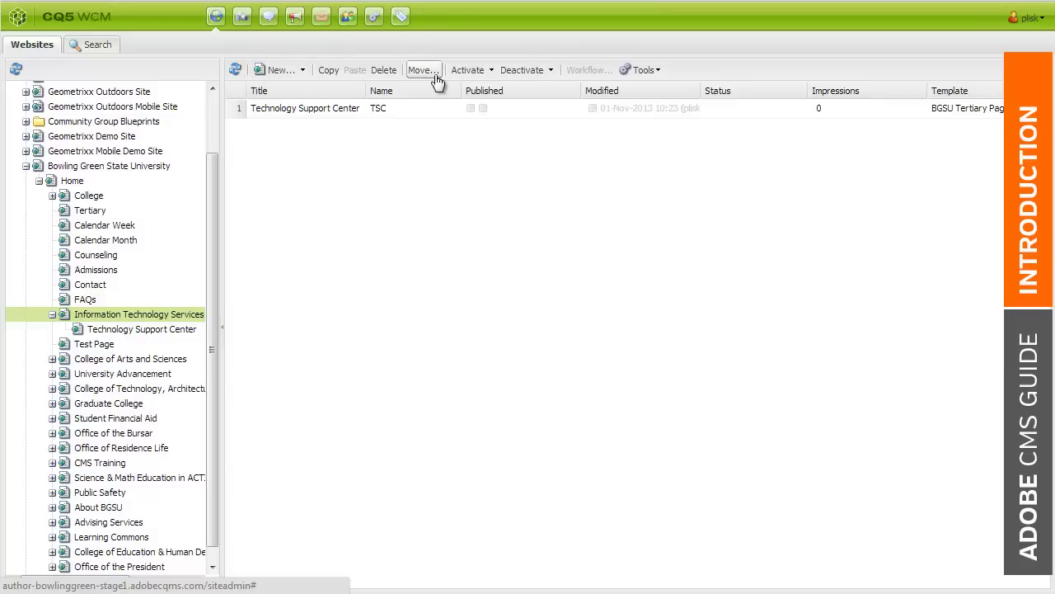
click(235, 73)
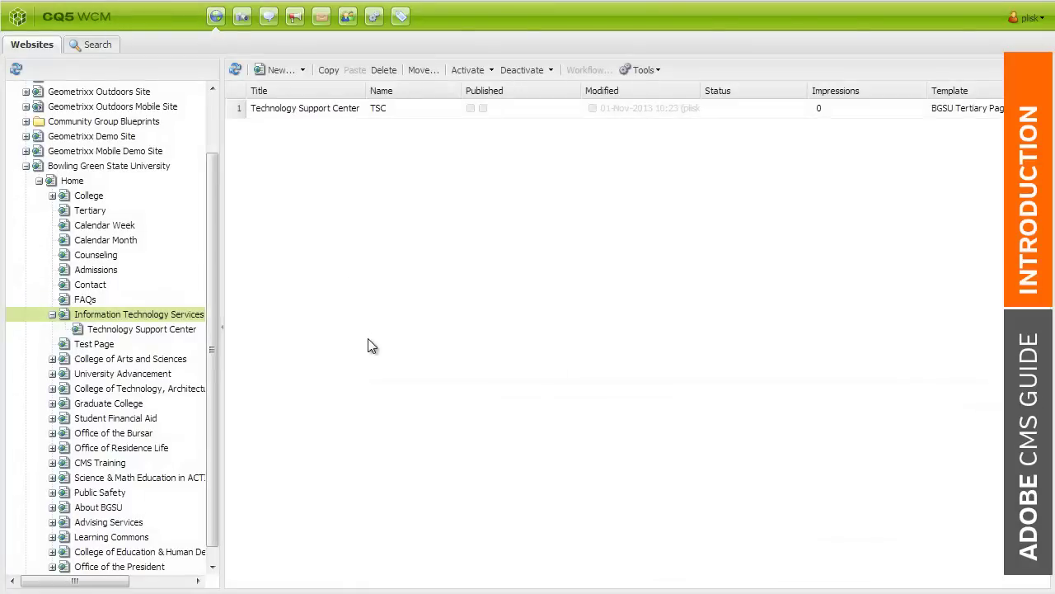
click(280, 74)
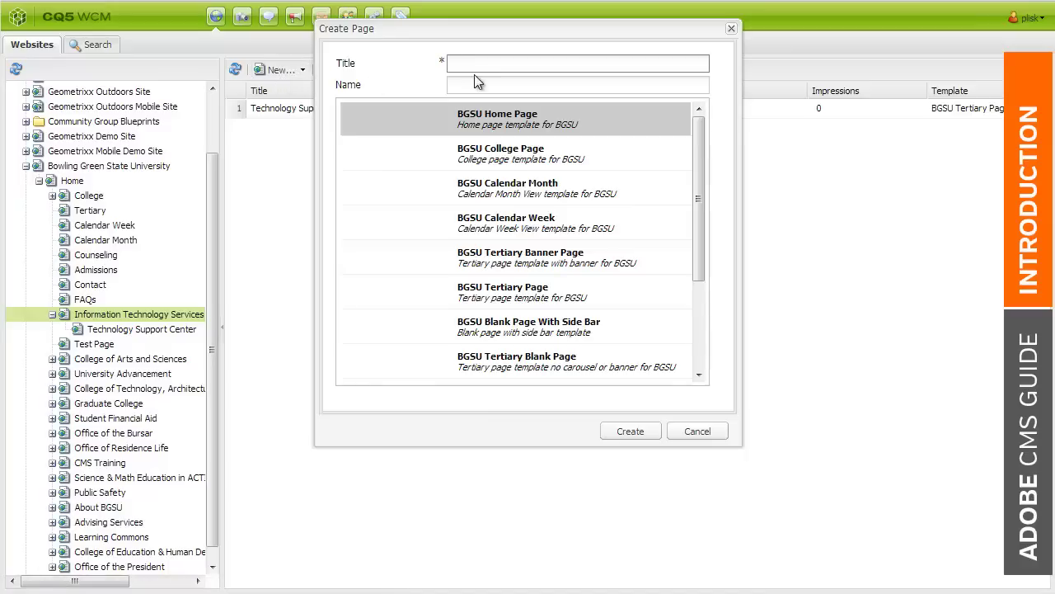
click(684, 432)
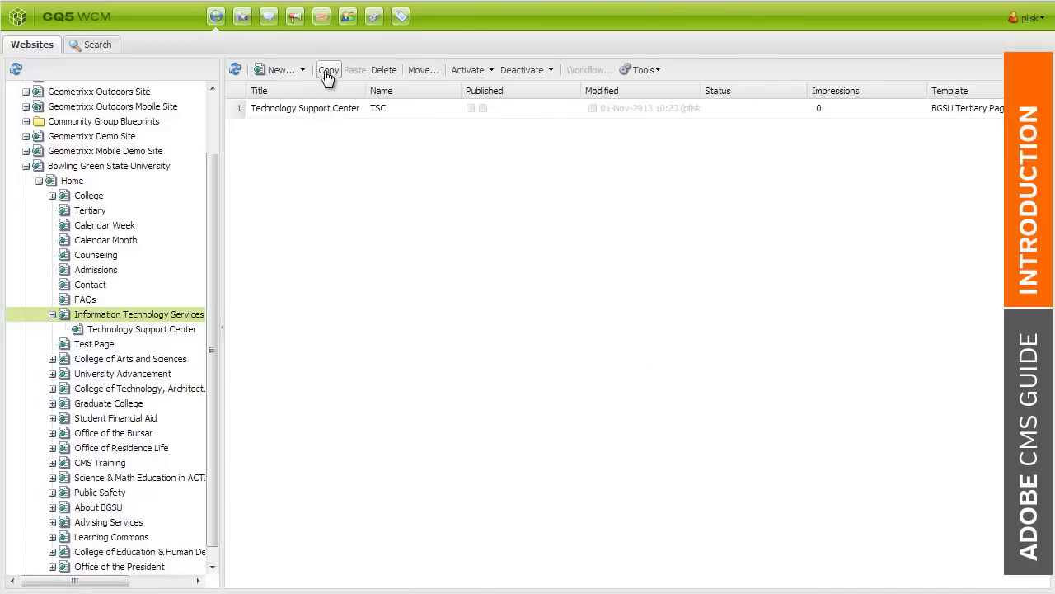
click(320, 114)
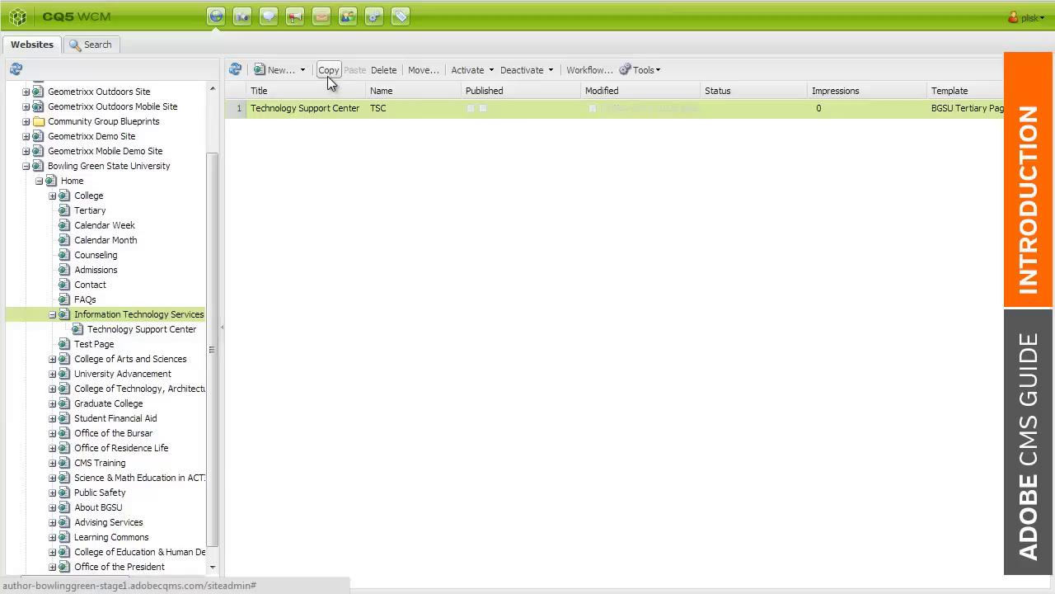
click(328, 74)
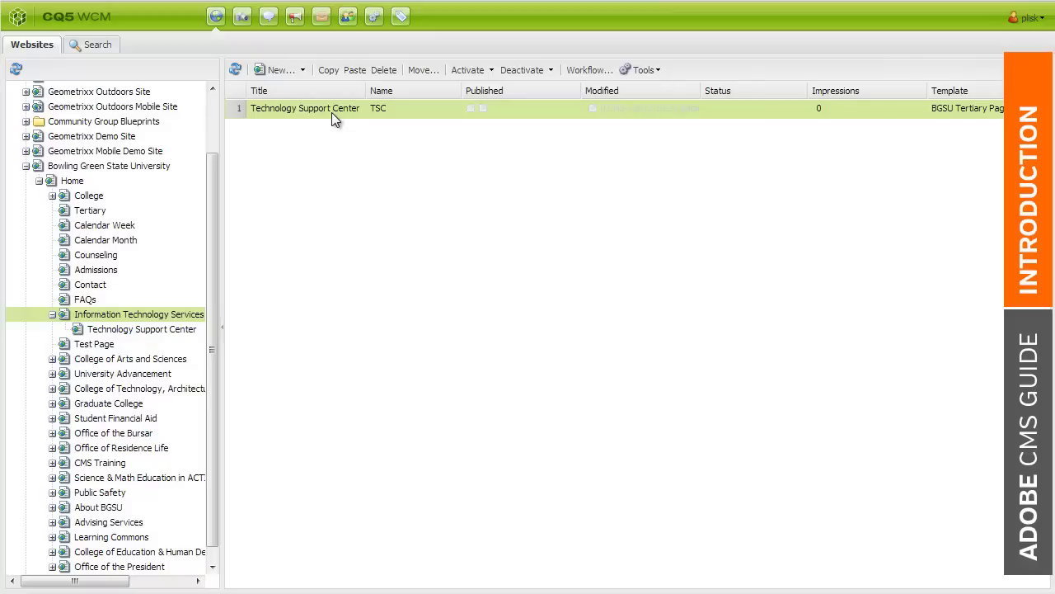
click(416, 77)
drag(433, 26, 590, 133)
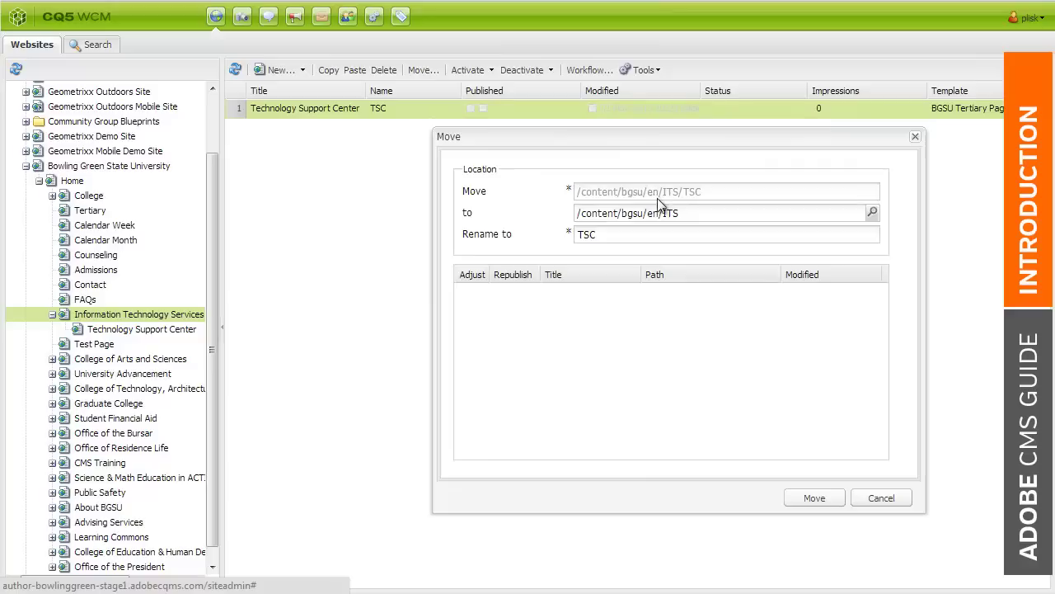
click(872, 213)
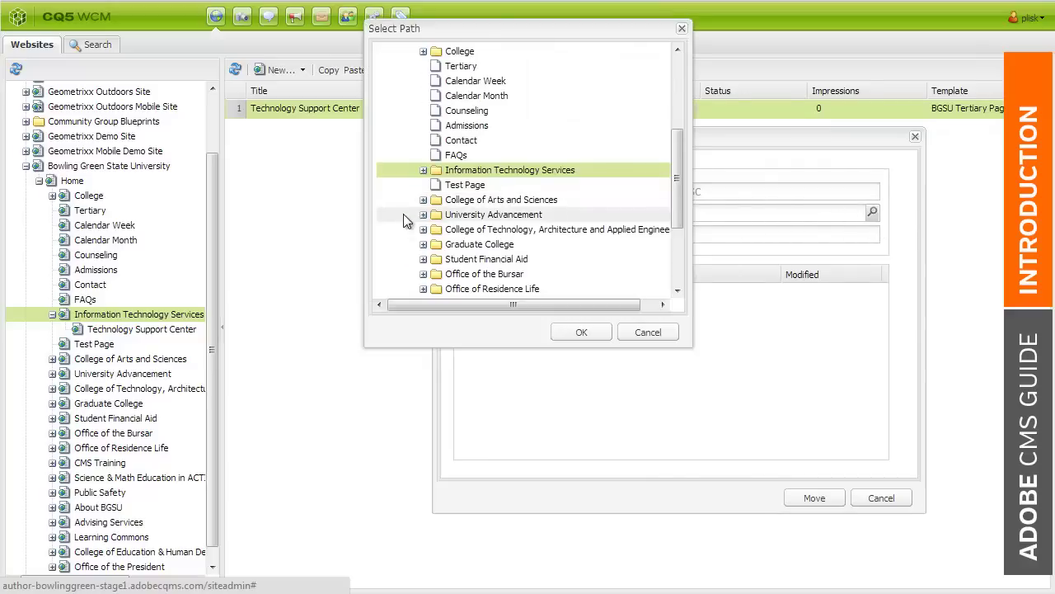
click(647, 333)
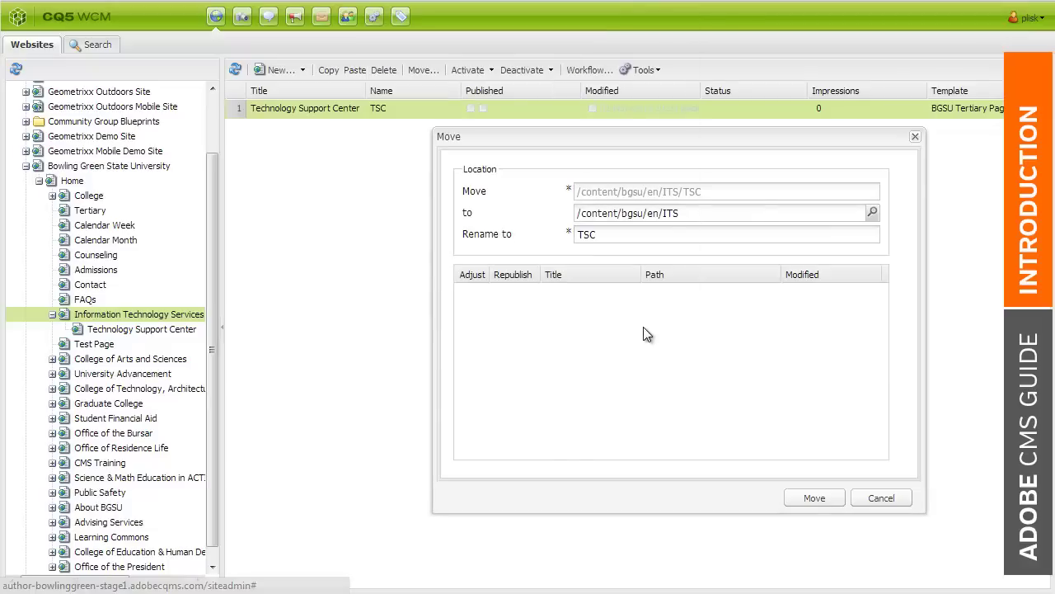
drag(622, 235, 577, 239)
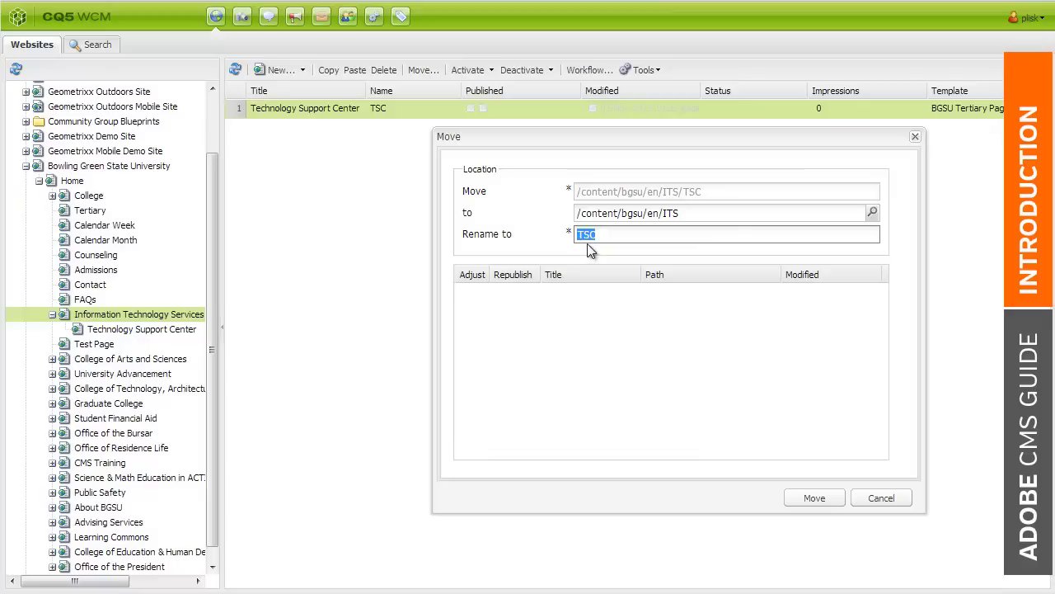
click(881, 498)
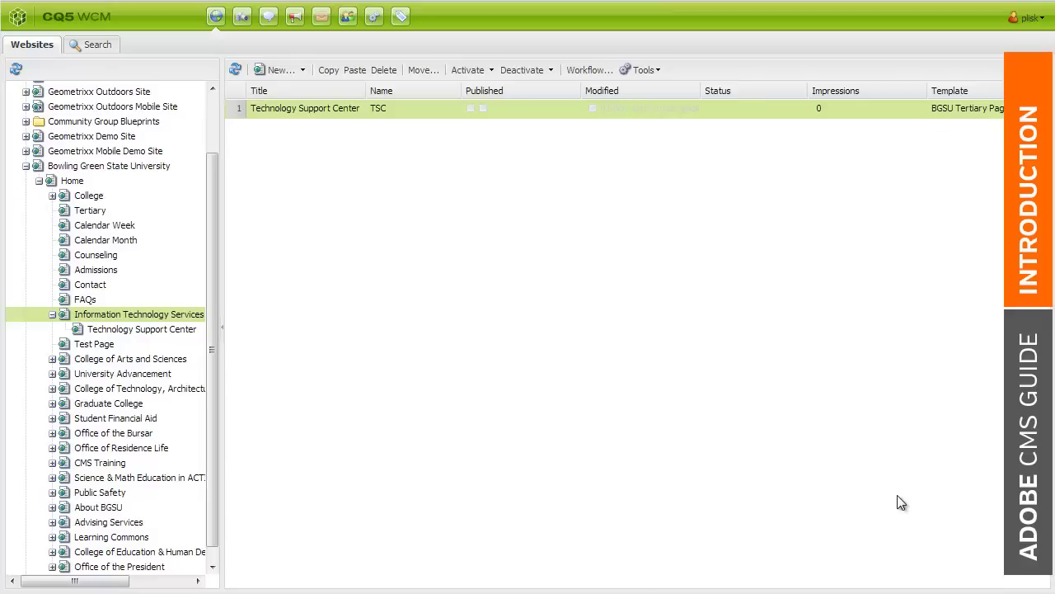